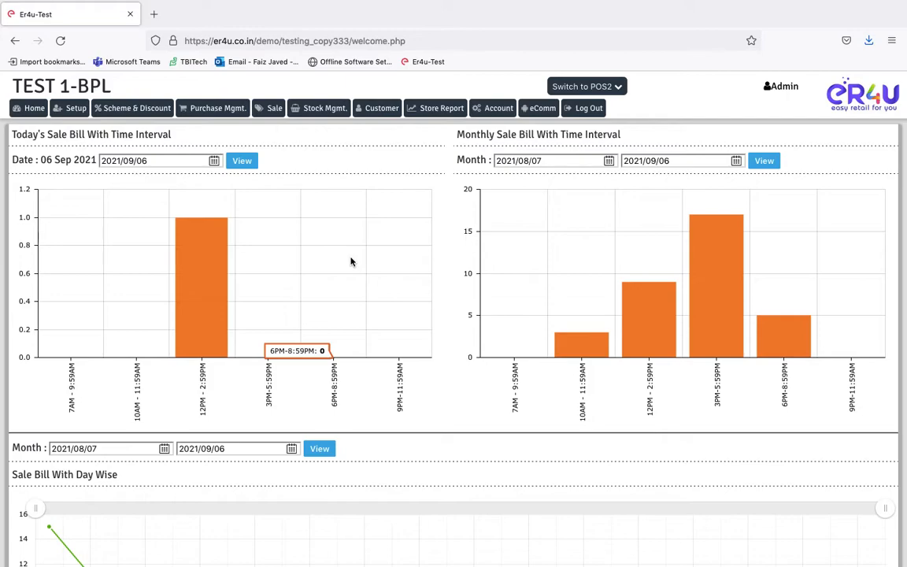
Bring up the existing purchases for editing and view the details of the last listed A to Z Grocers purchase
click(216, 111)
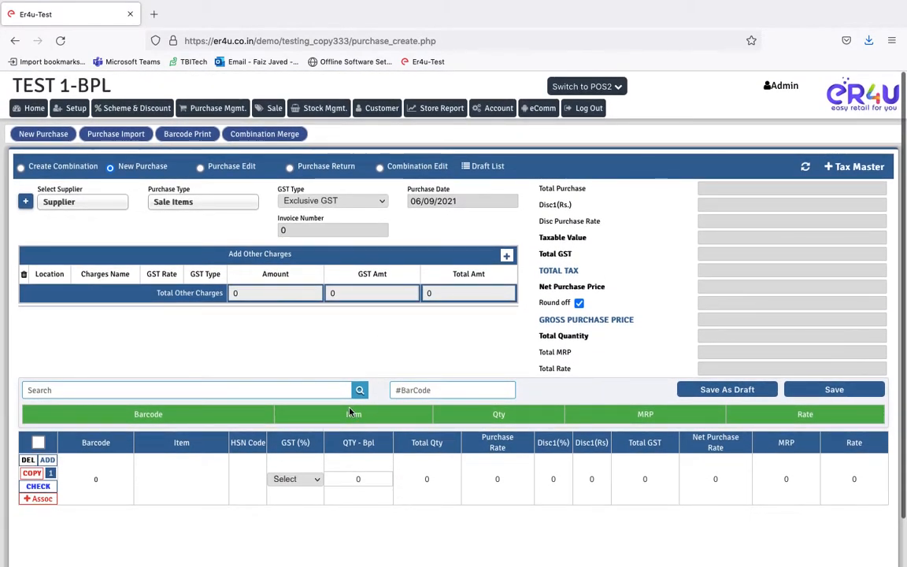
click(201, 168)
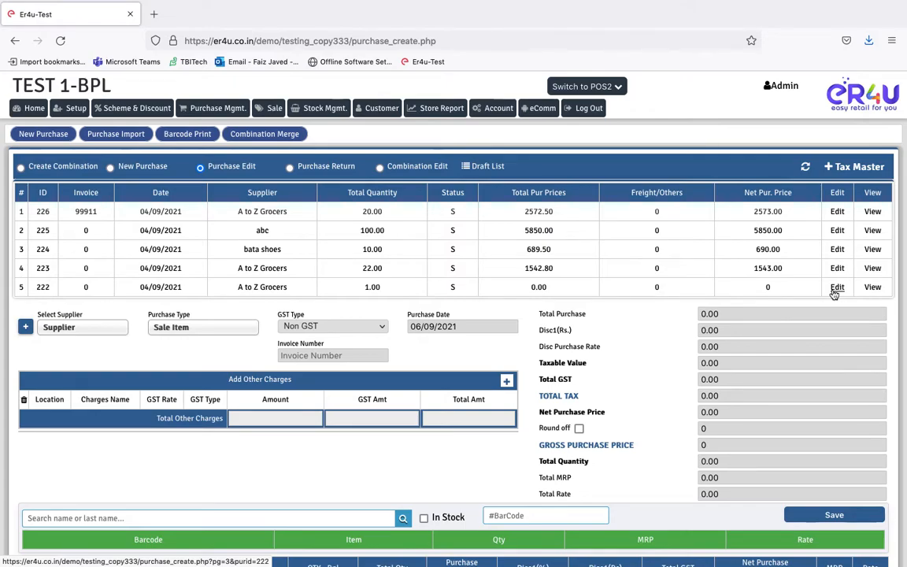
click(875, 287)
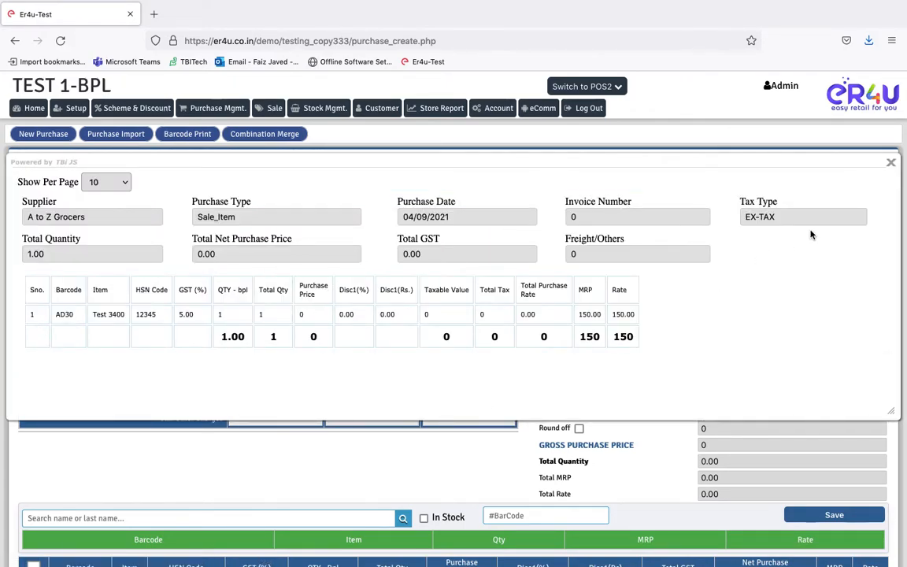
click(891, 162)
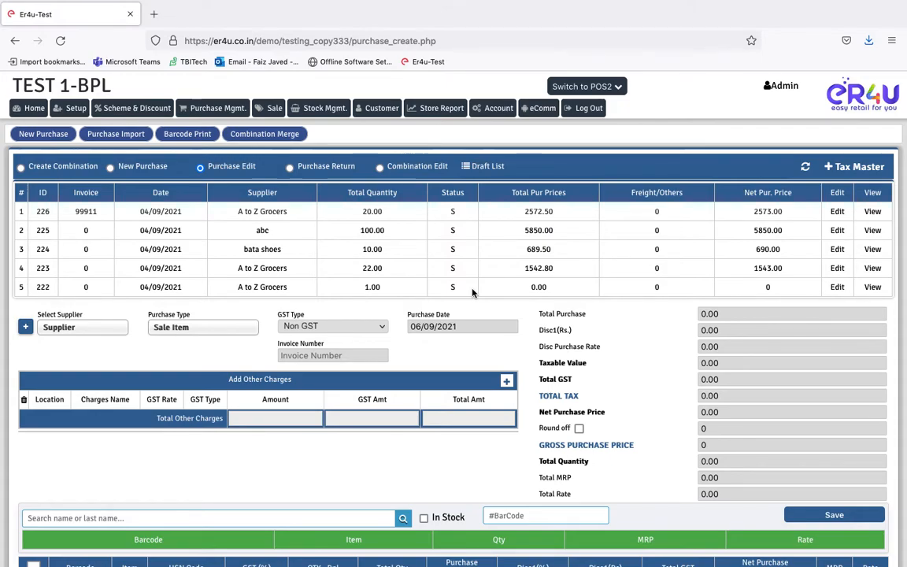
Generate the bill-wise purchase report for 2021/08/01 to 2021/09/06
click(438, 109)
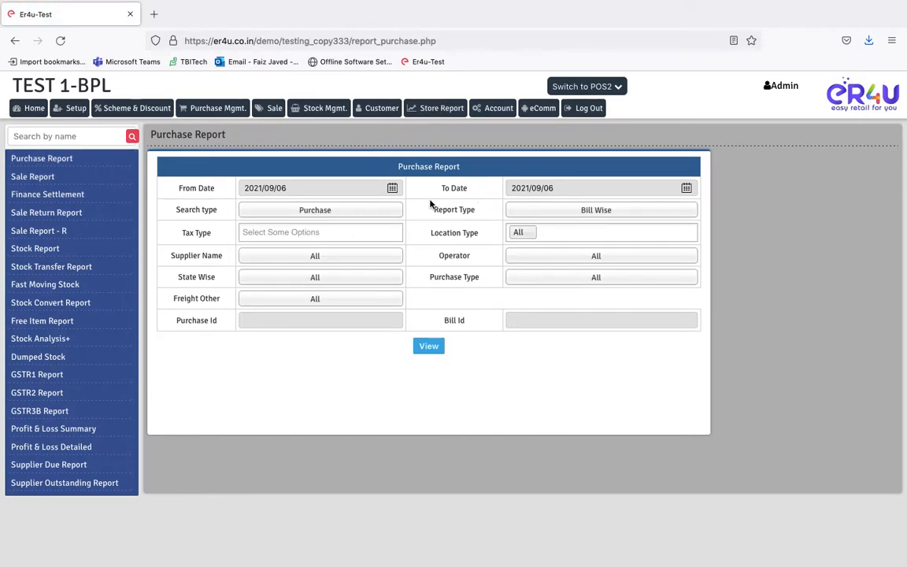
click(392, 188)
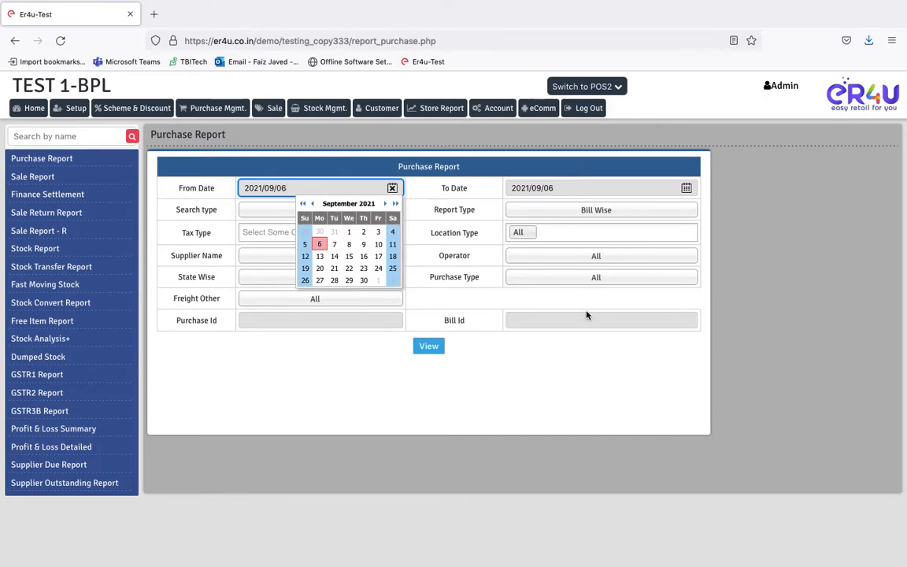
click(313, 204)
click(305, 231)
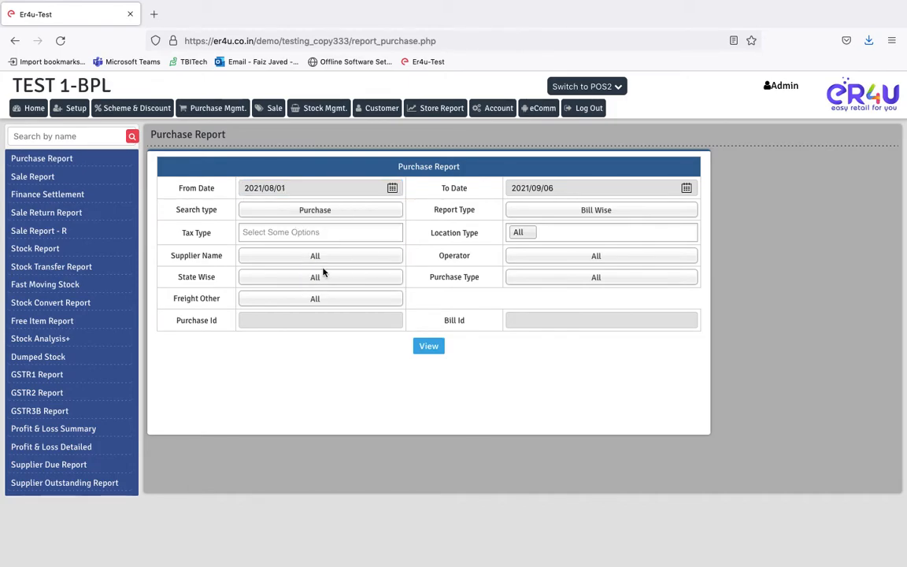
click(431, 352)
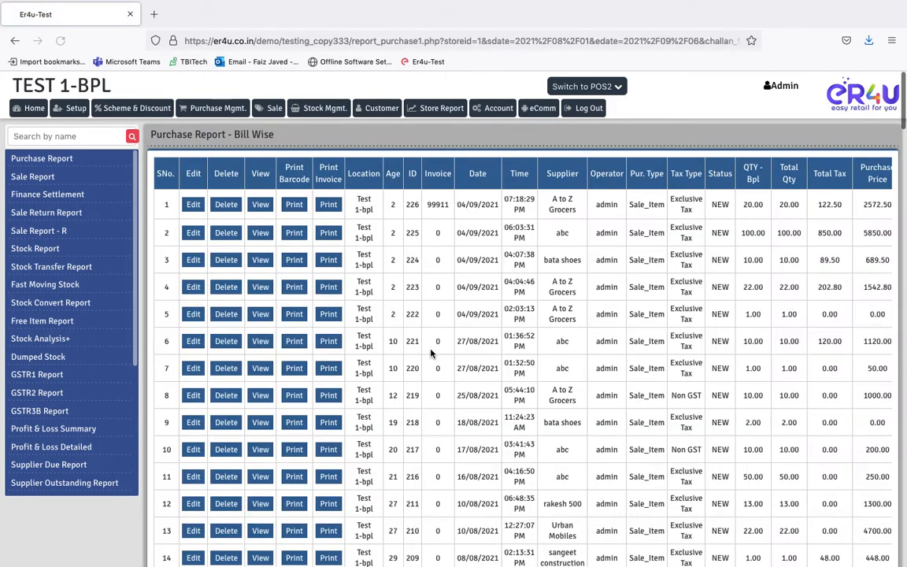
Open the report's first A to Z Grocers purchase for editing and check the GST rate options of item AD39
scroll(506, 400, down, 1)
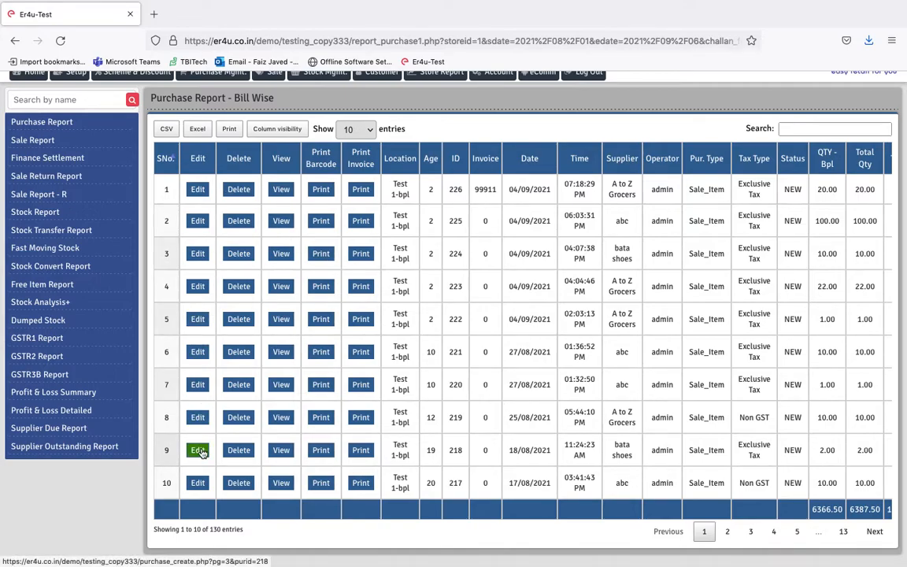
click(199, 192)
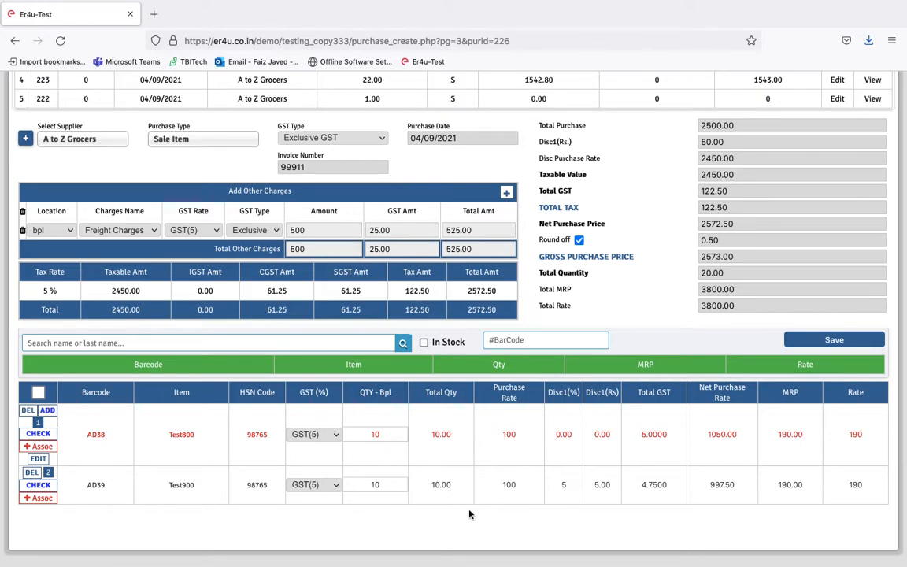
click(203, 434)
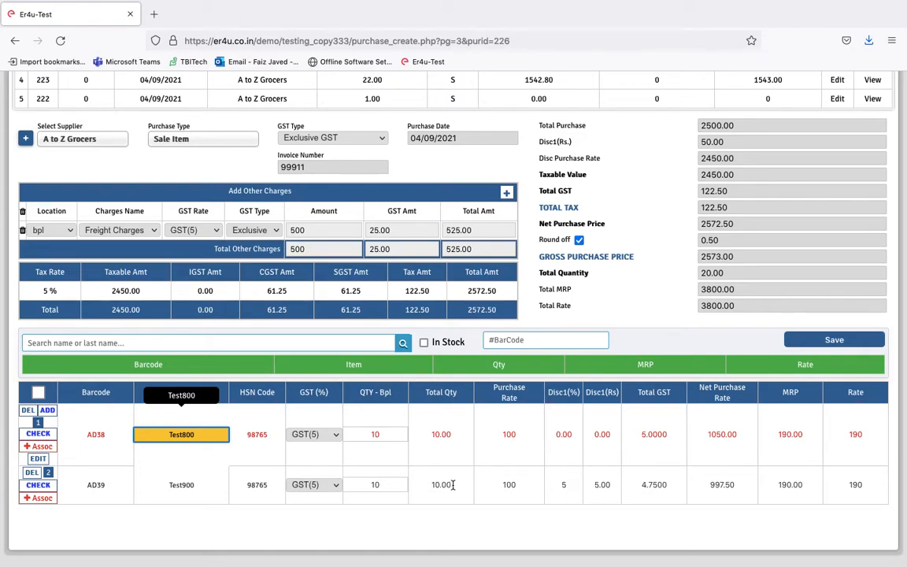
click(338, 485)
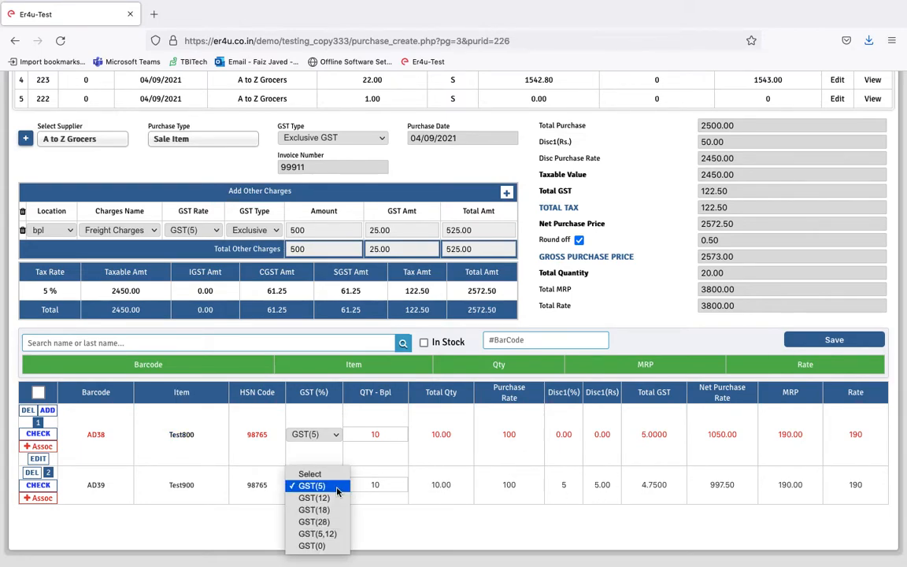
click(337, 490)
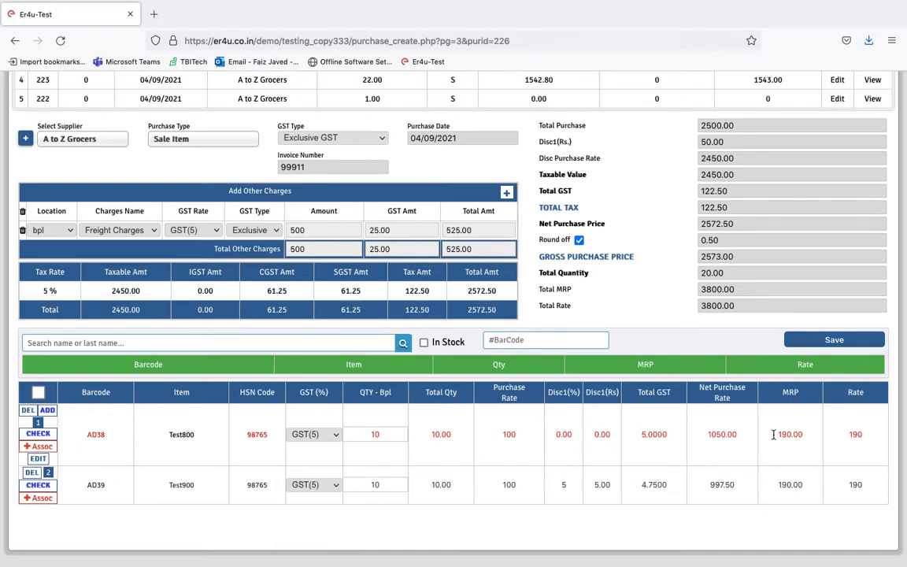
Unlock the AD38 item row for editing and check its GST rate options, keeping GST(5)
click(38, 461)
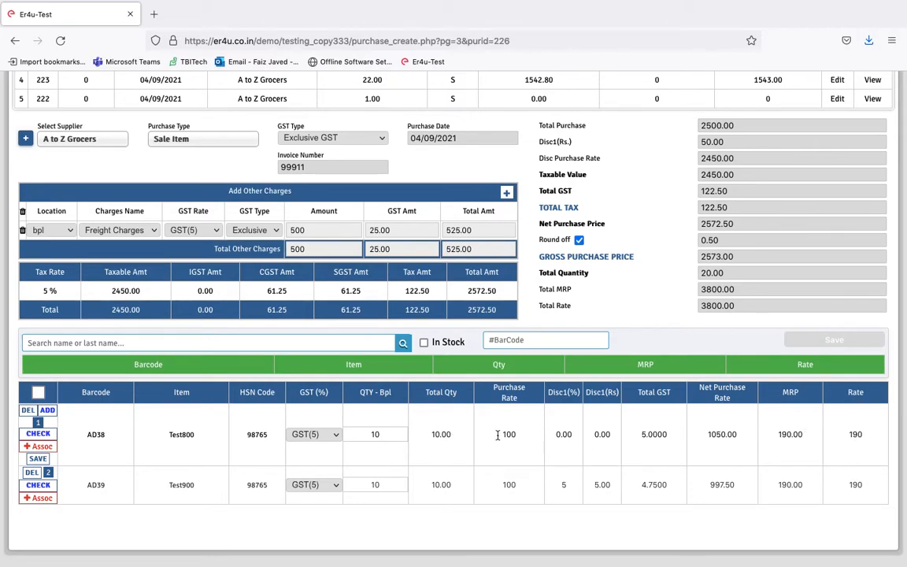
click(329, 438)
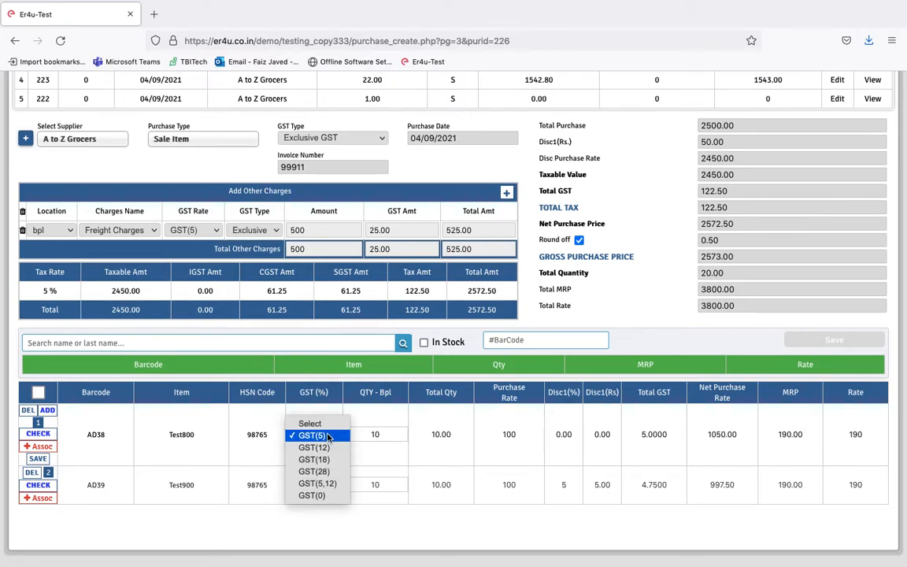
click(329, 438)
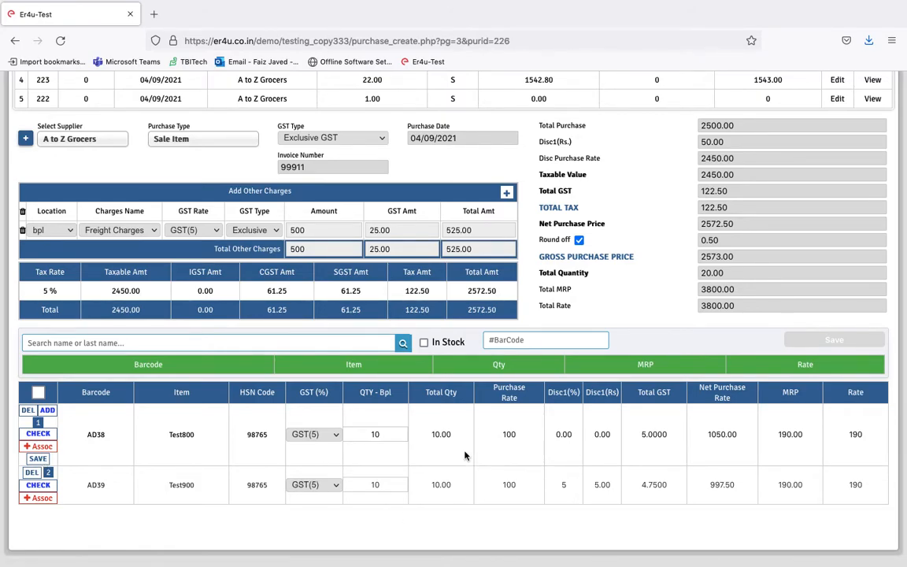
Examine the editable supplier, purchase type, GST type, purchase date and invoice number fields of the purchase
scroll(464, 455, up, 1)
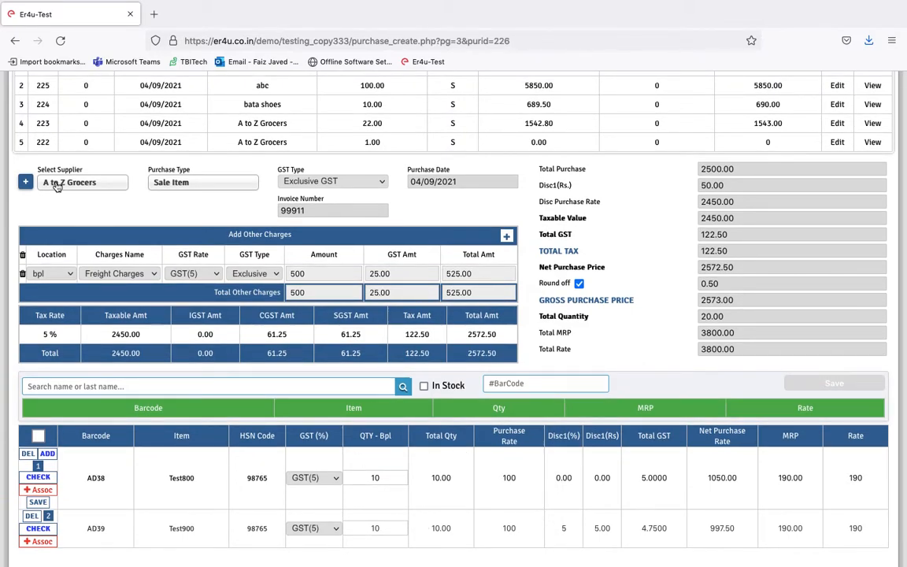
click(57, 184)
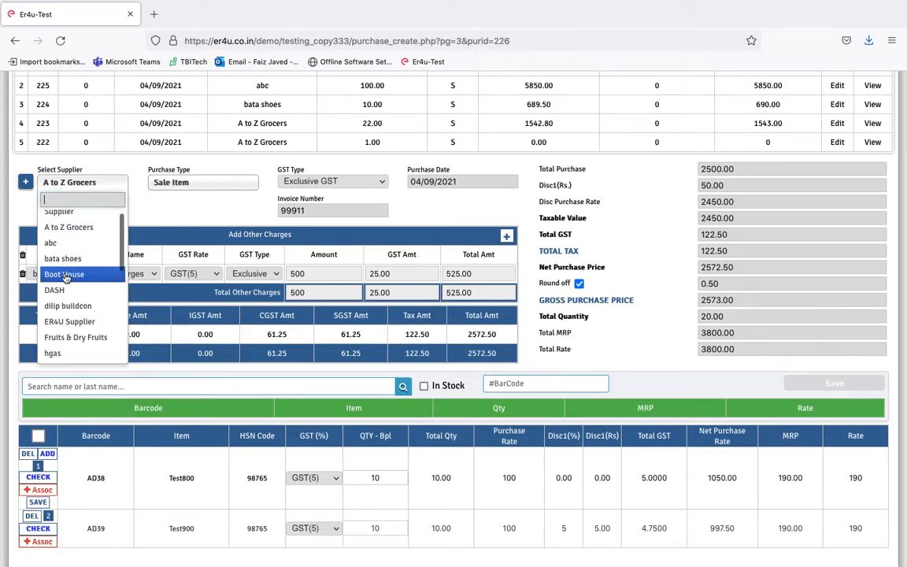
click(66, 234)
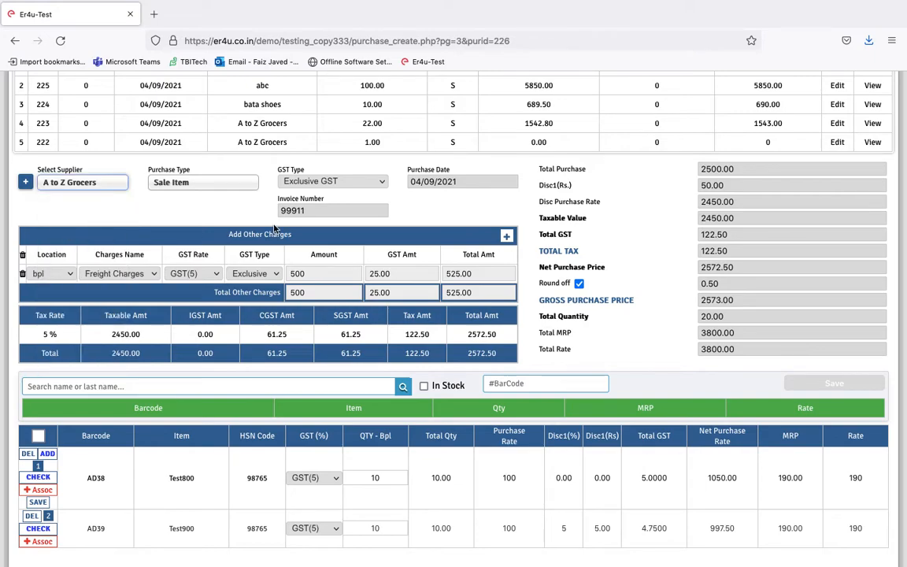
click(160, 184)
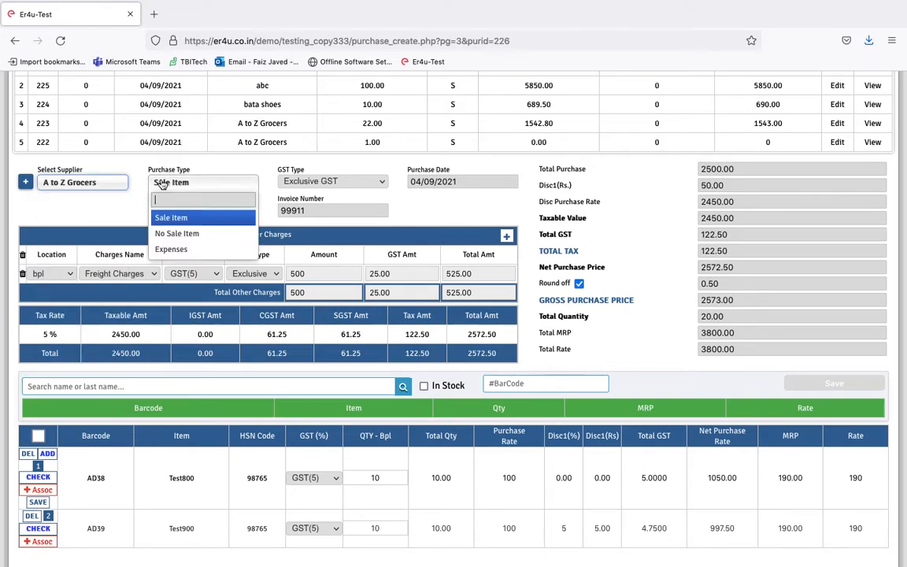
click(161, 184)
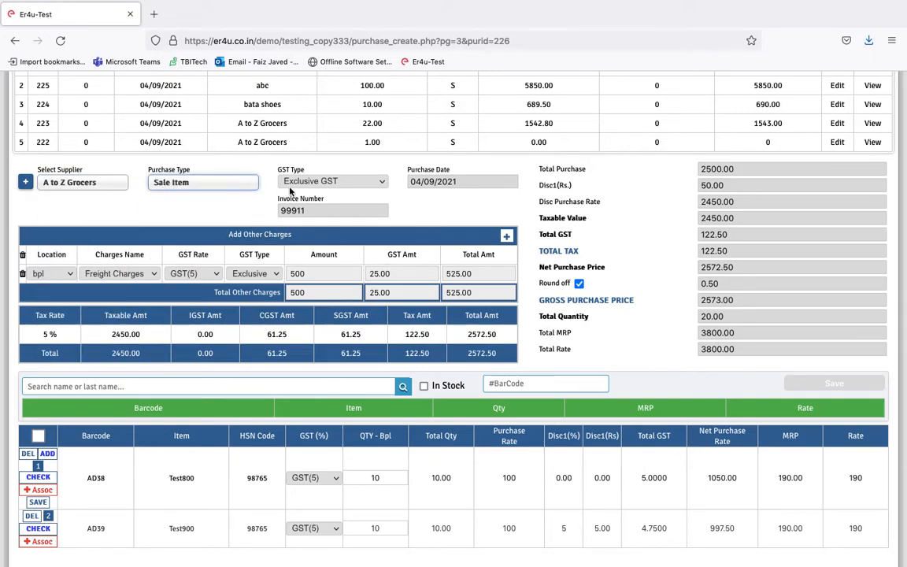
click(312, 182)
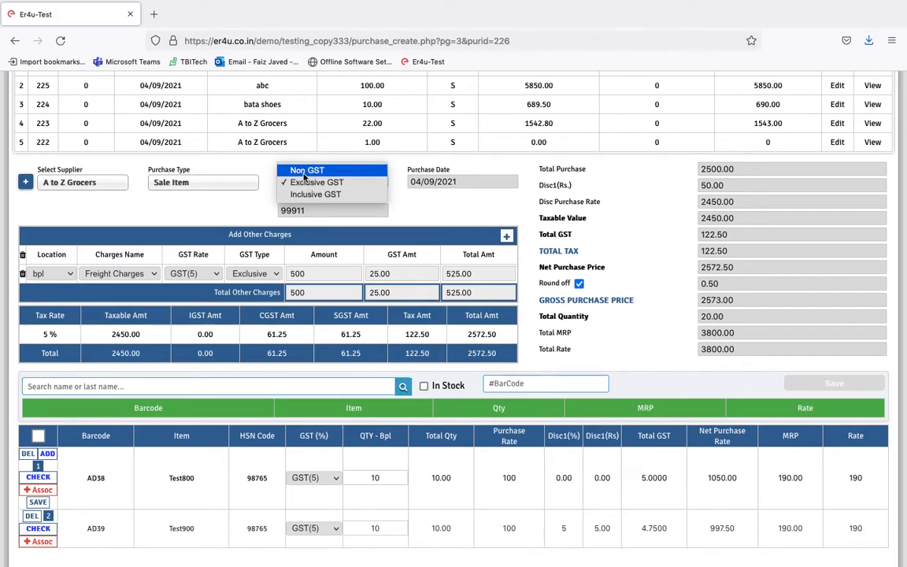
click(305, 184)
click(509, 184)
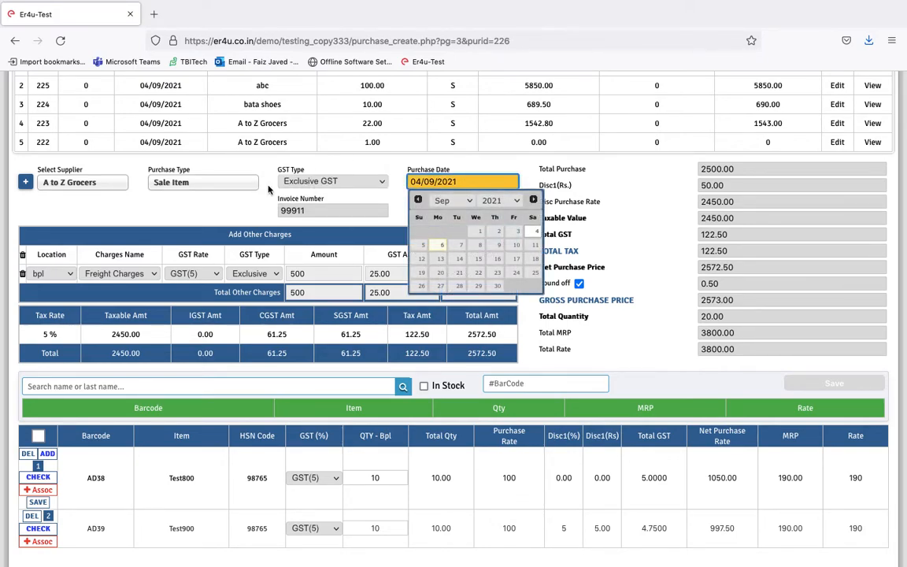
click(315, 209)
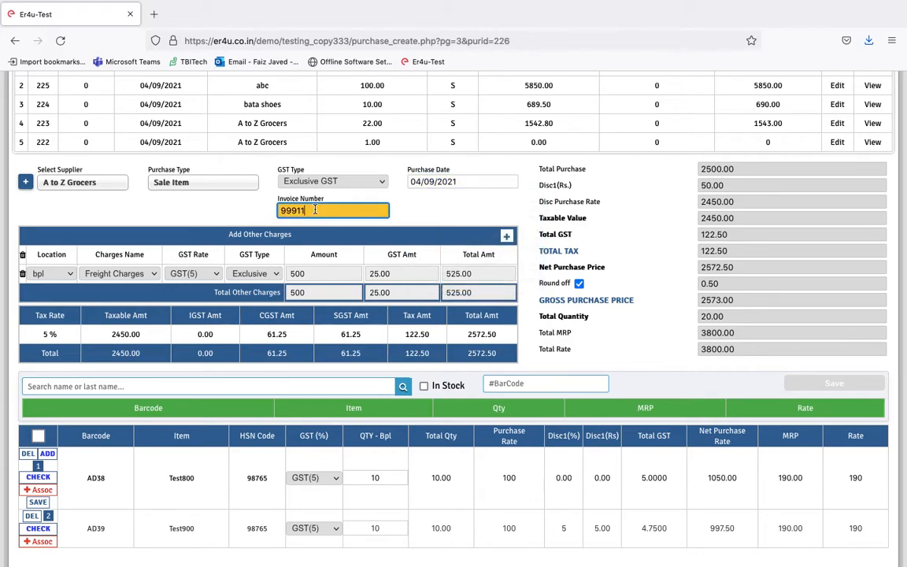
click(218, 210)
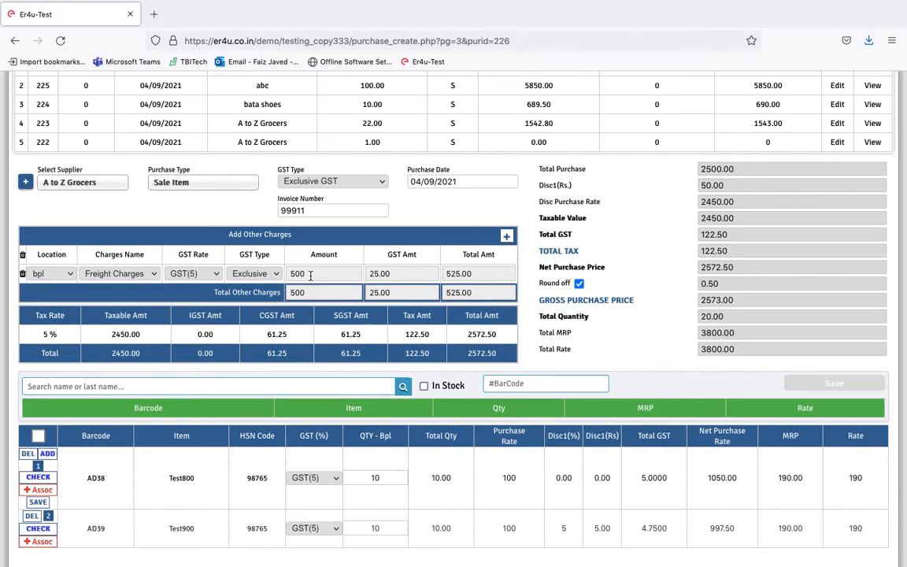
Add a second Freight Charges line with an amount of 100 to the purchase's other charges
click(507, 236)
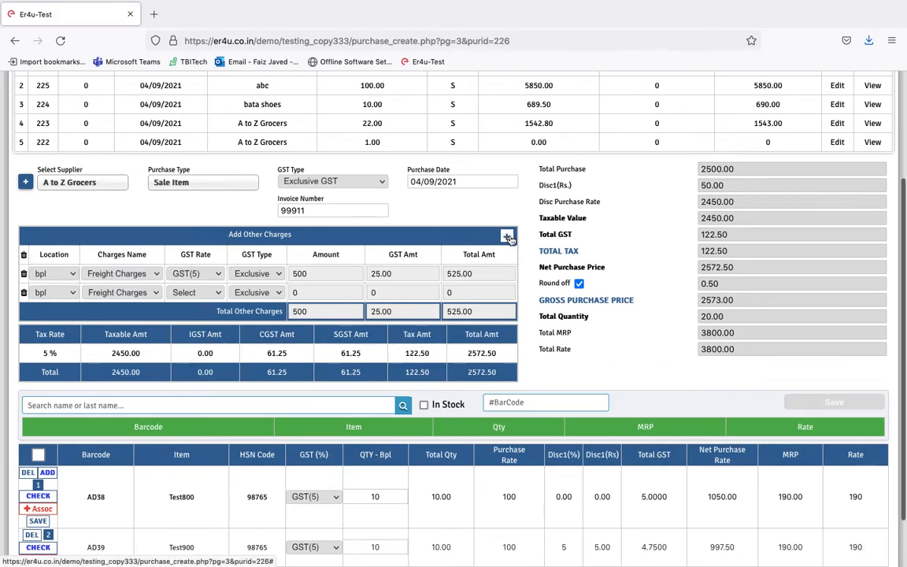
click(314, 292)
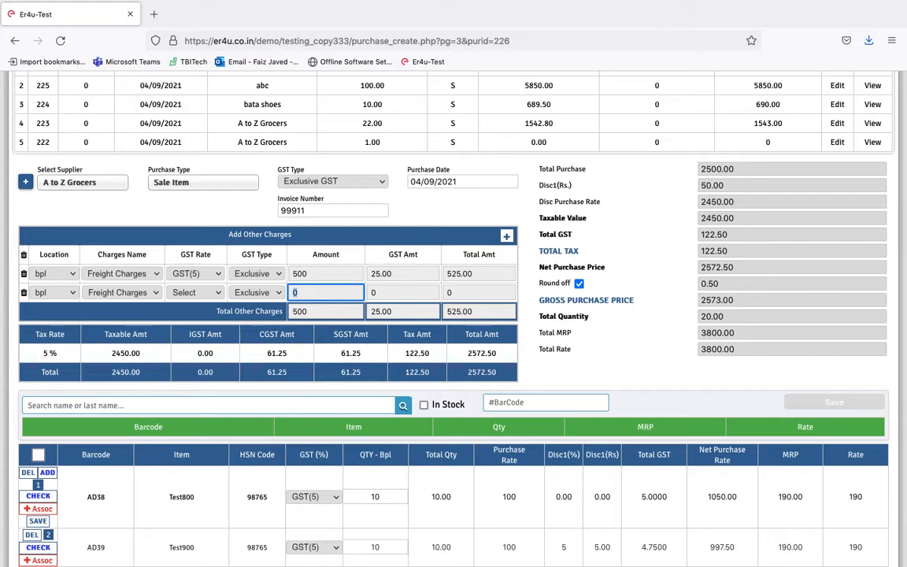
text(100)
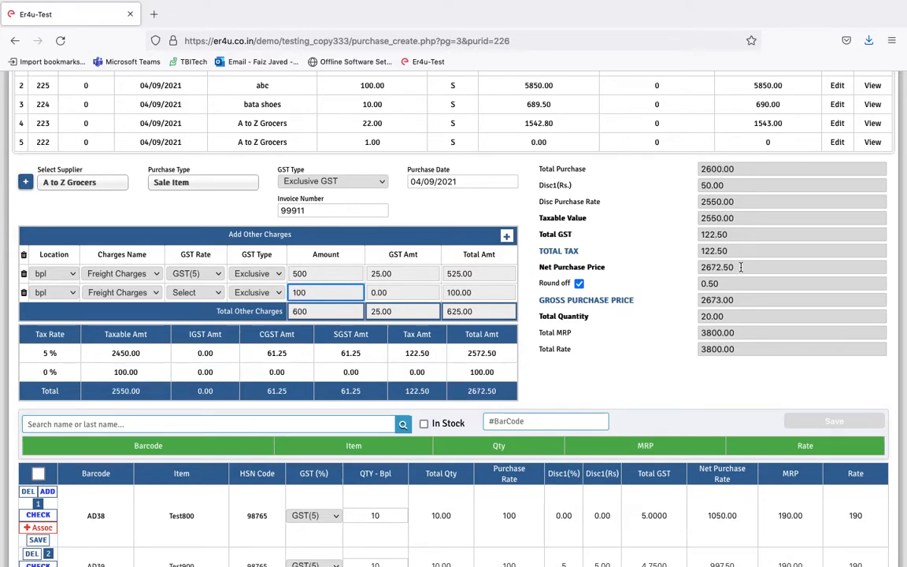
click(740, 267)
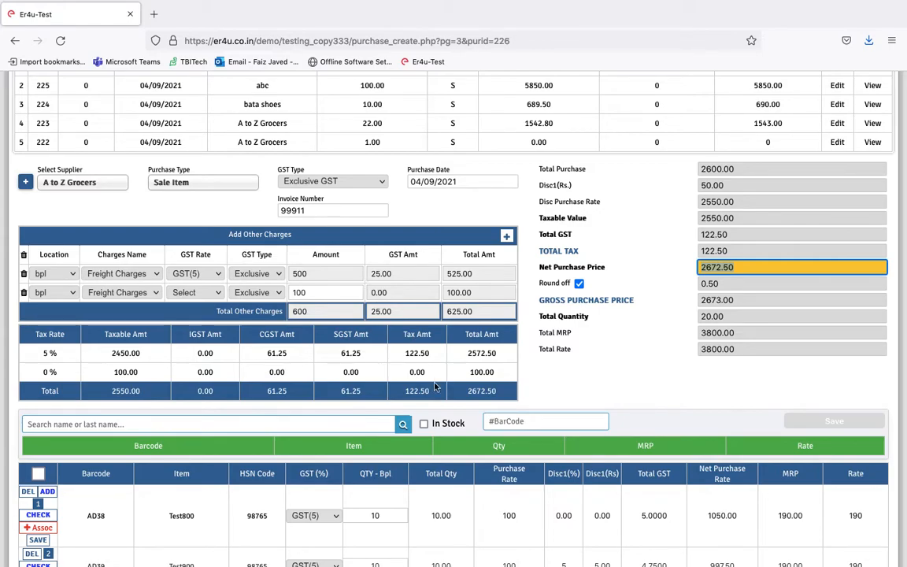
Insert a blank item row above AD38 and delete it again
scroll(394, 346, down, 2)
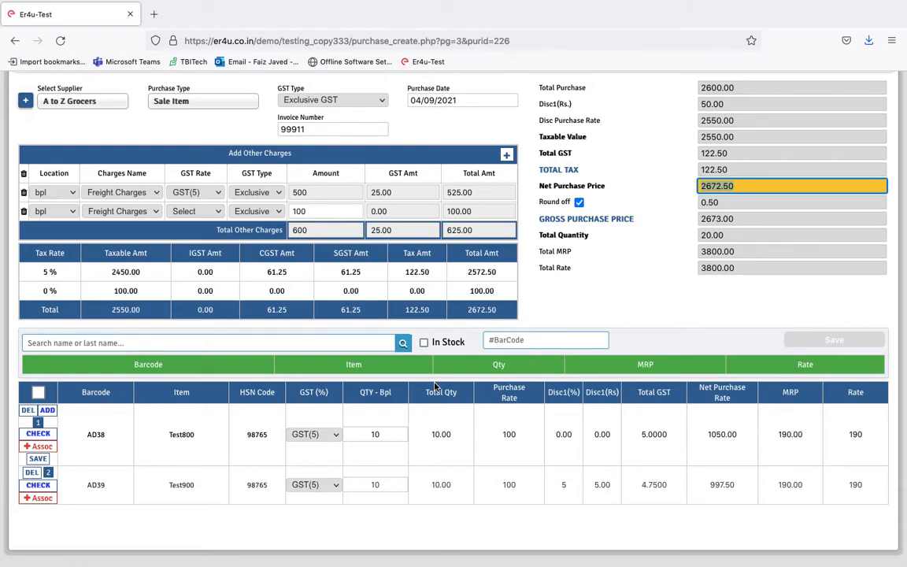
click(48, 411)
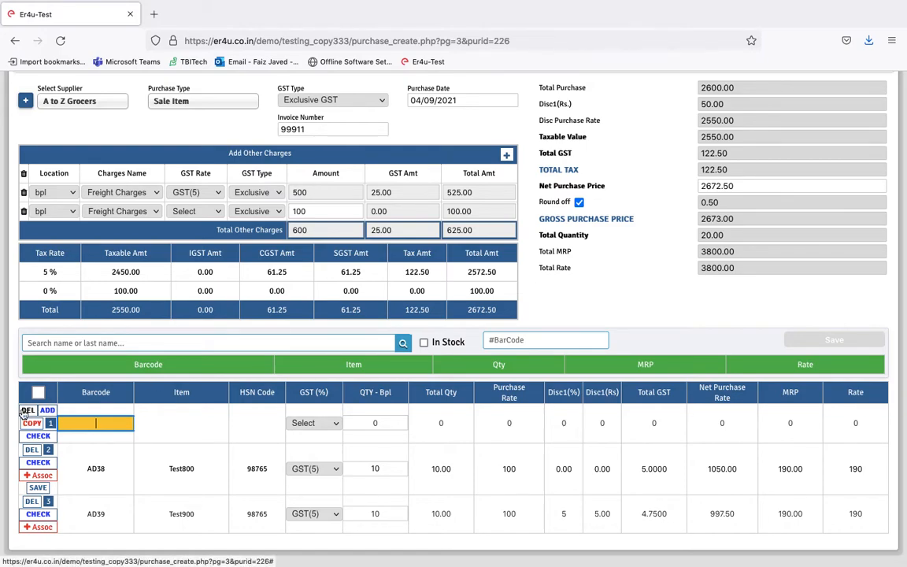
click(26, 412)
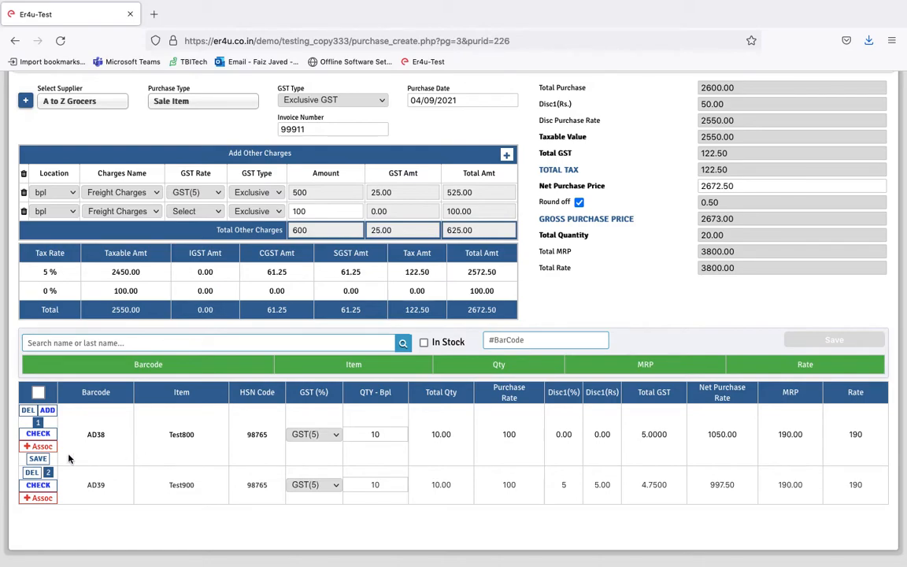
Rename item AD38 to Test888
click(203, 437)
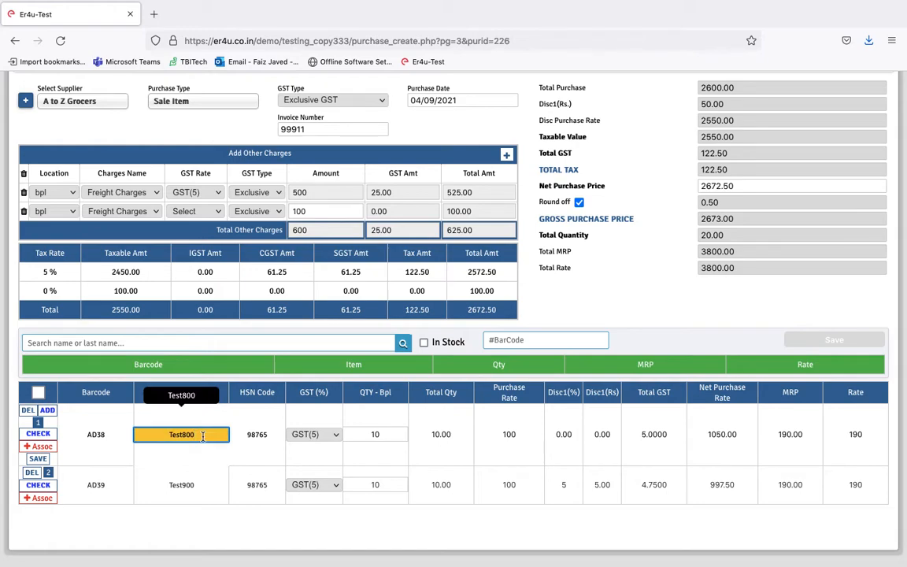
key(BackSpace)
key(BackSpace)
text(88)
click(267, 460)
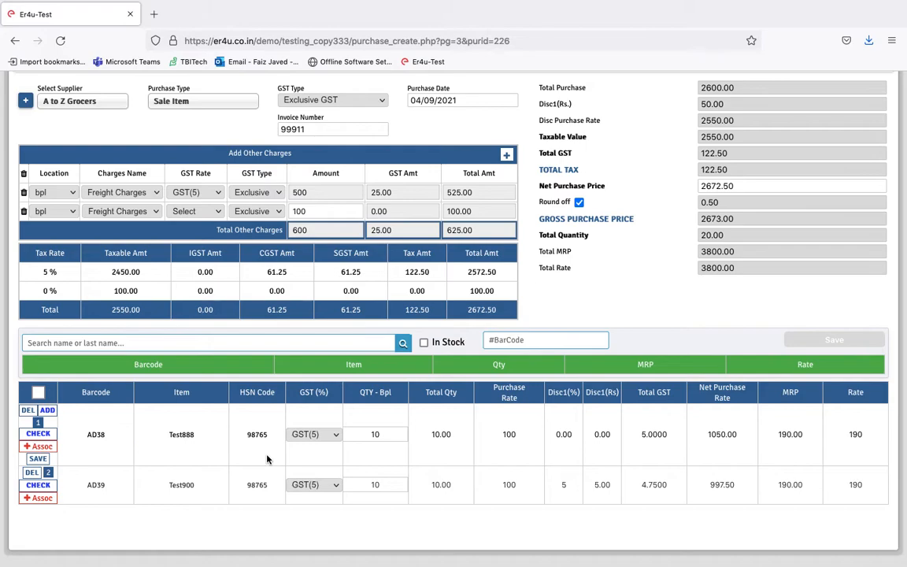
Set the purchase rate of item AD38 to 150
click(521, 436)
key(BackSpace)
key(BackSpace)
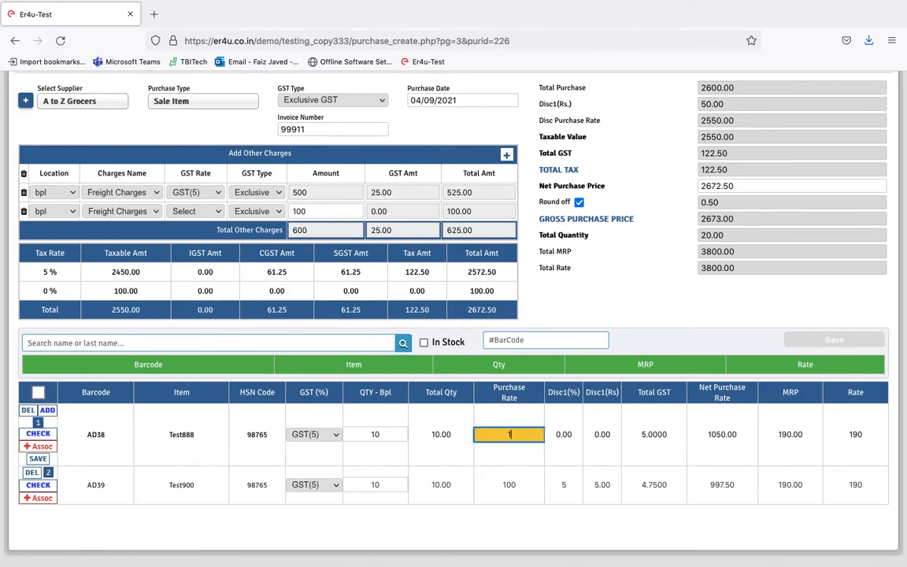
text(50)
click(571, 446)
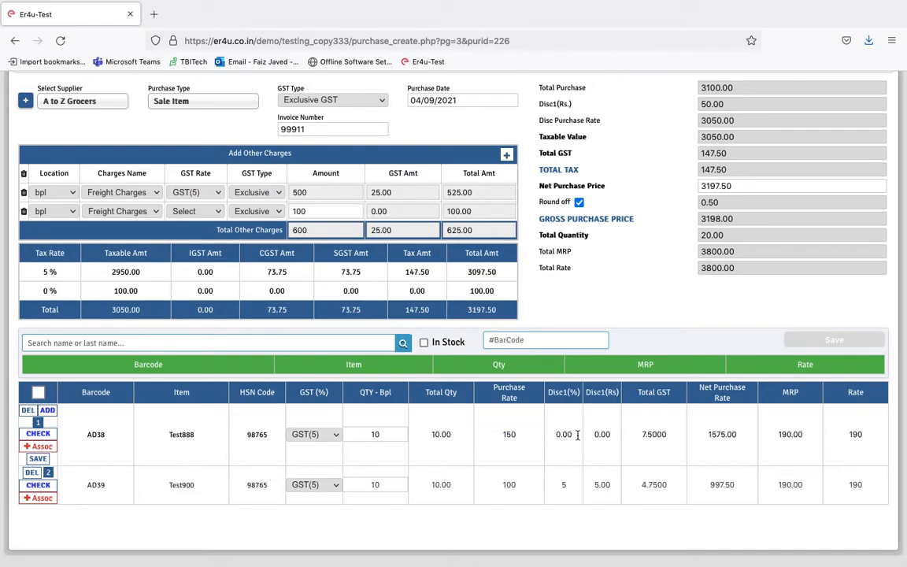
Set the Disc1 percentage of item AD38 to 5 and save the edited item row
click(578, 435)
key(BackSpace)
key(BackSpace)
key(BackSpace)
key(BackSpace)
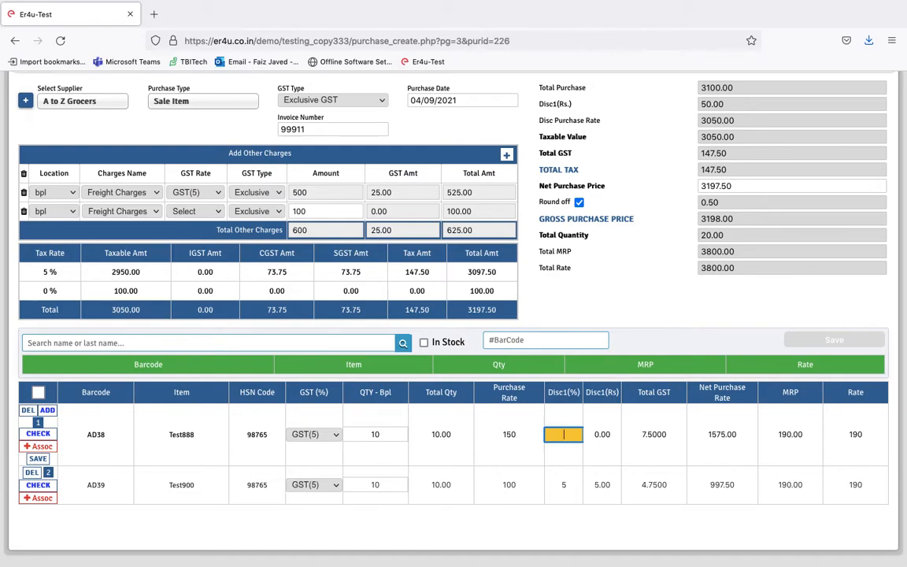
text(5)
key(Tab)
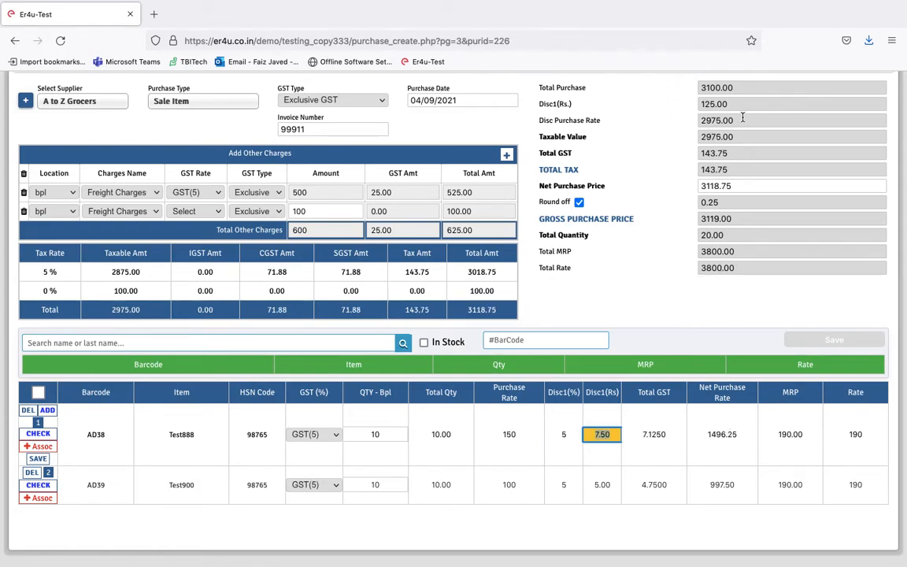
scroll(691, 248, up, 1)
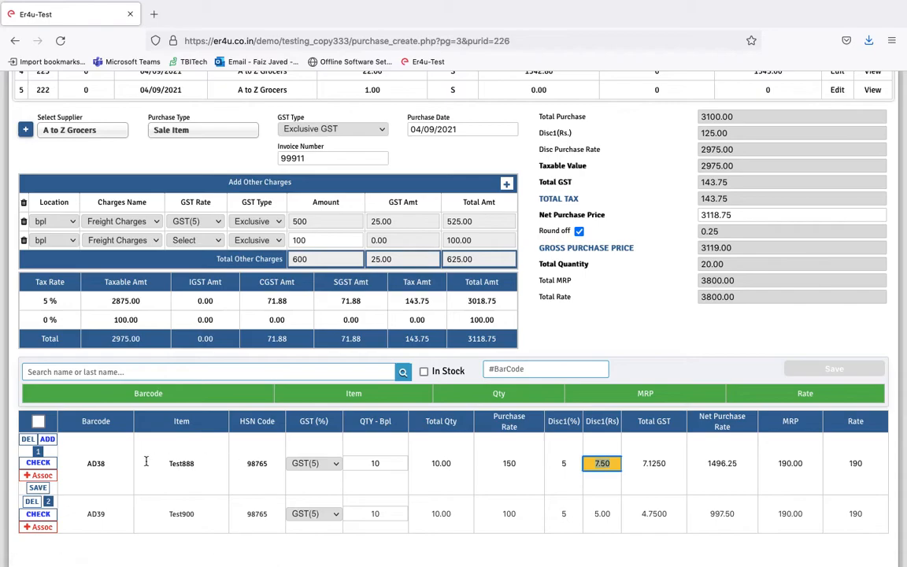
click(37, 488)
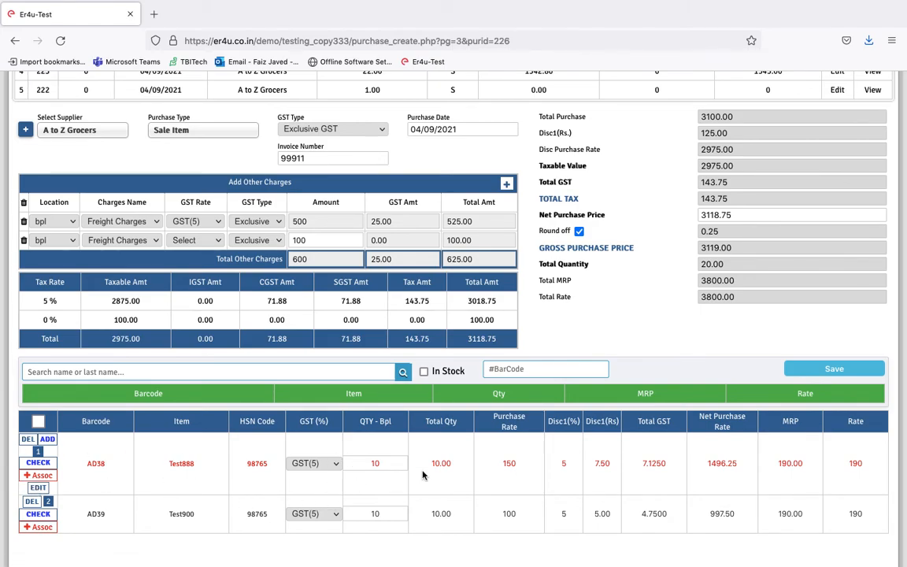
Save the whole edited purchase and confirm the save
scroll(534, 465, down, 1)
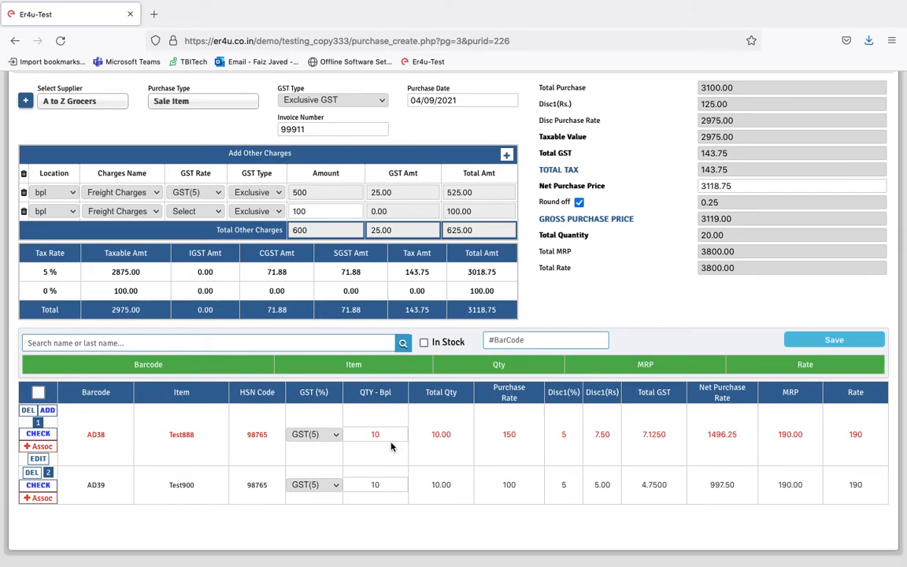
scroll(623, 397, up, 2)
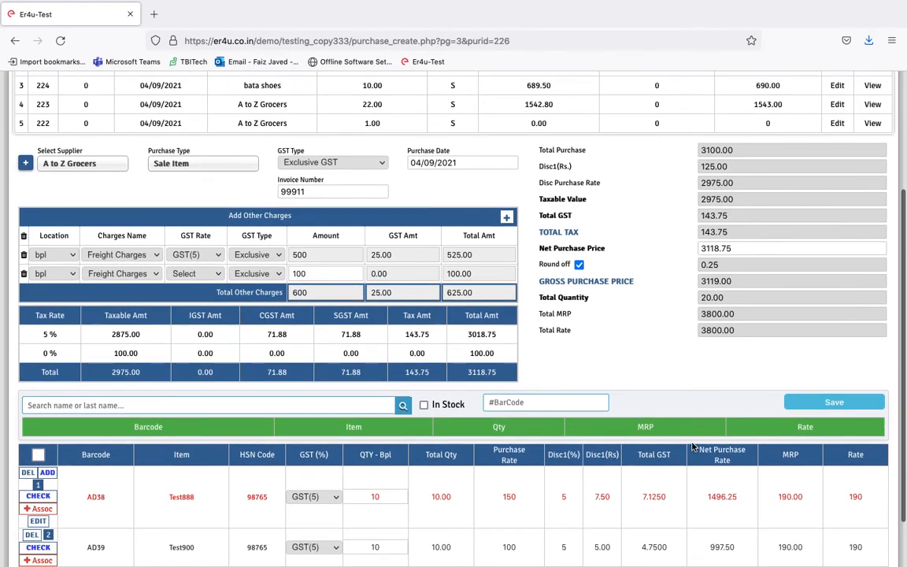
click(828, 405)
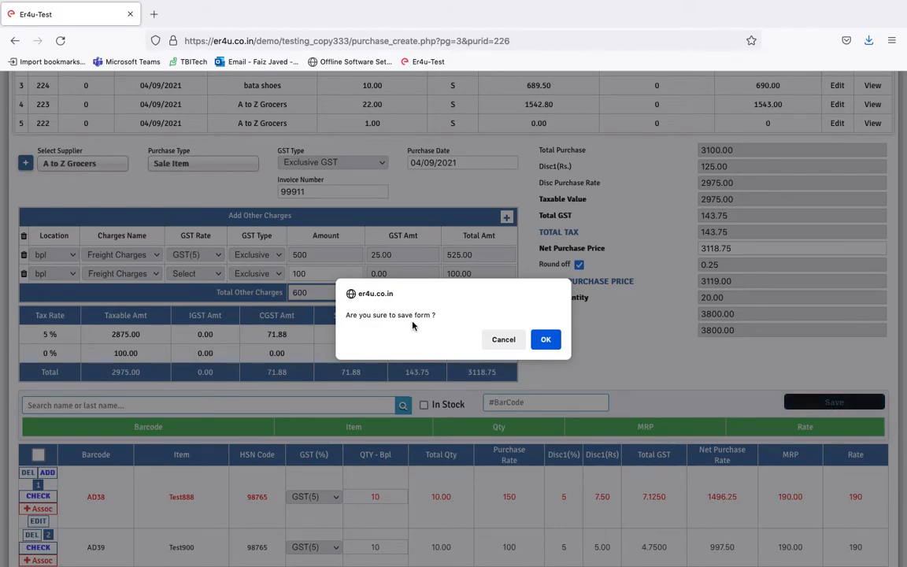
click(546, 339)
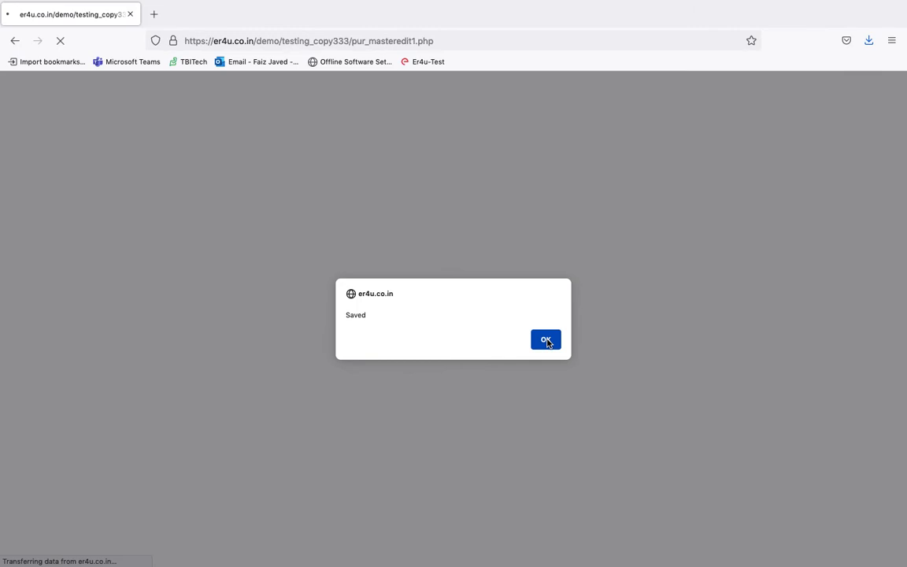
click(544, 342)
Review the saved purchase's list entry, other charges, tax totals and item rows
scroll(544, 343, down, 2)
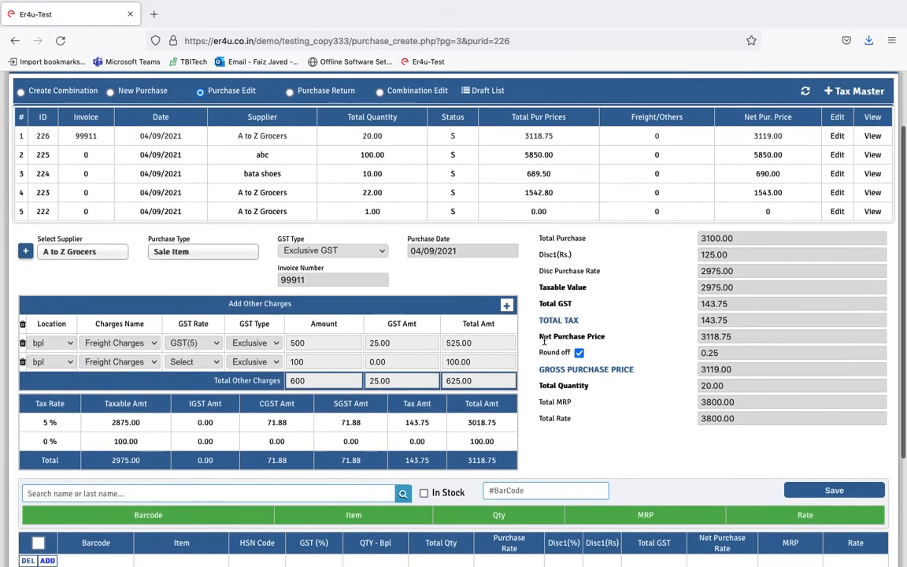
scroll(544, 341, down, 3)
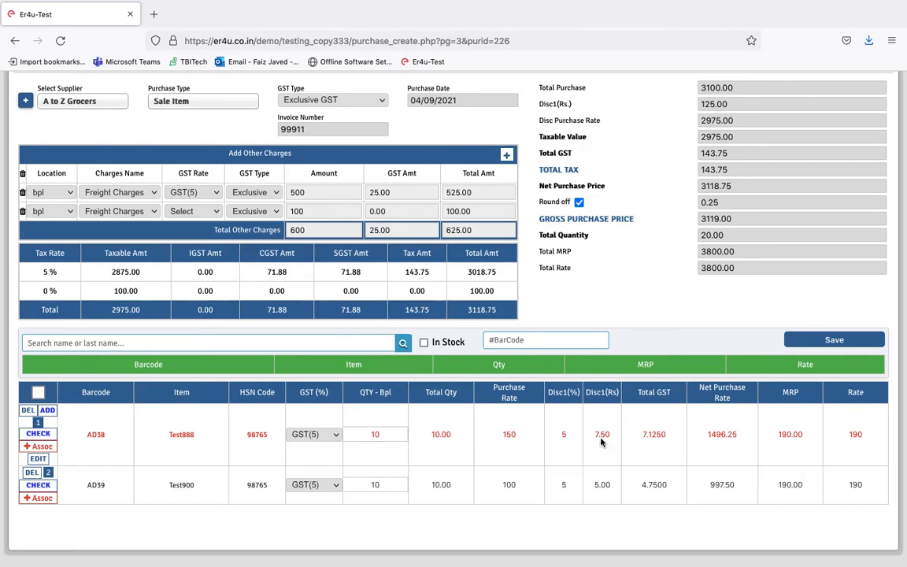
scroll(560, 428, up, 5)
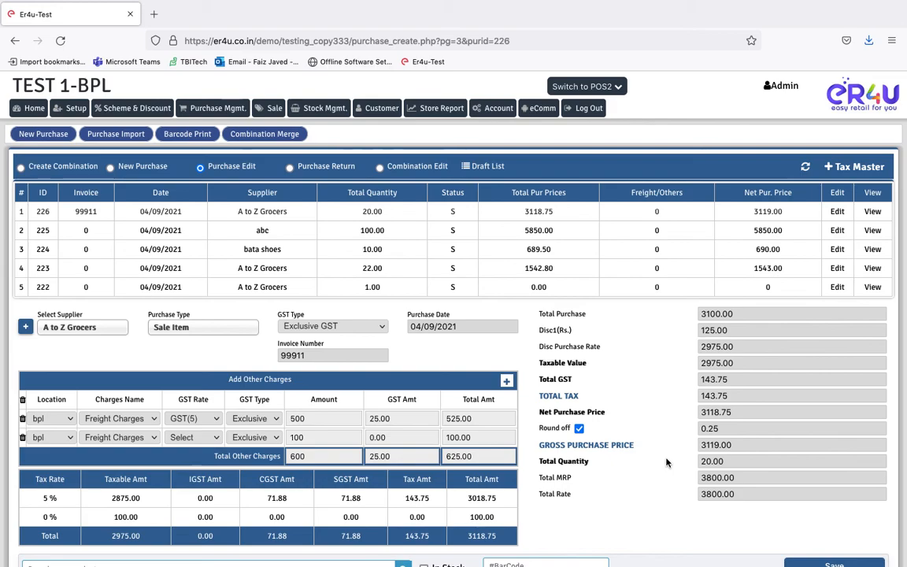
scroll(666, 463, down, 5)
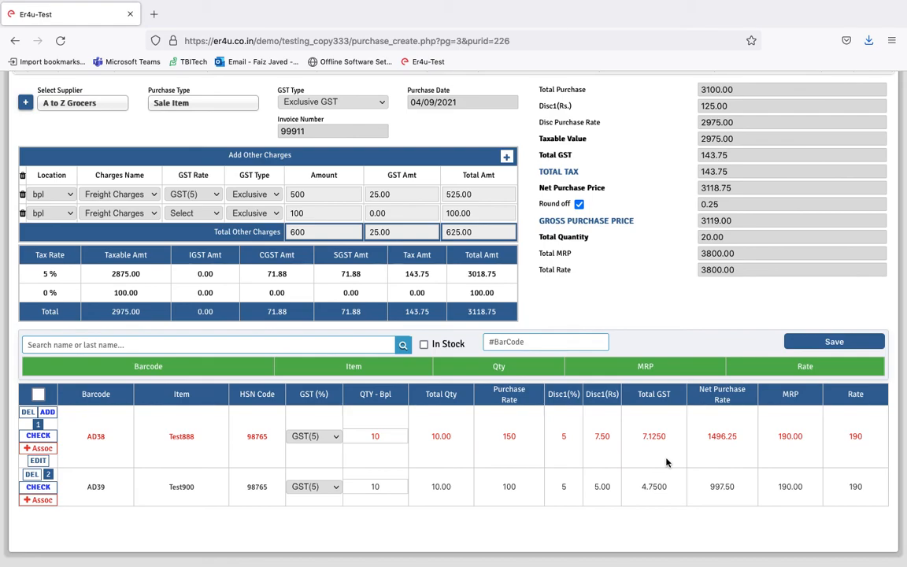
scroll(605, 473, up, 1)
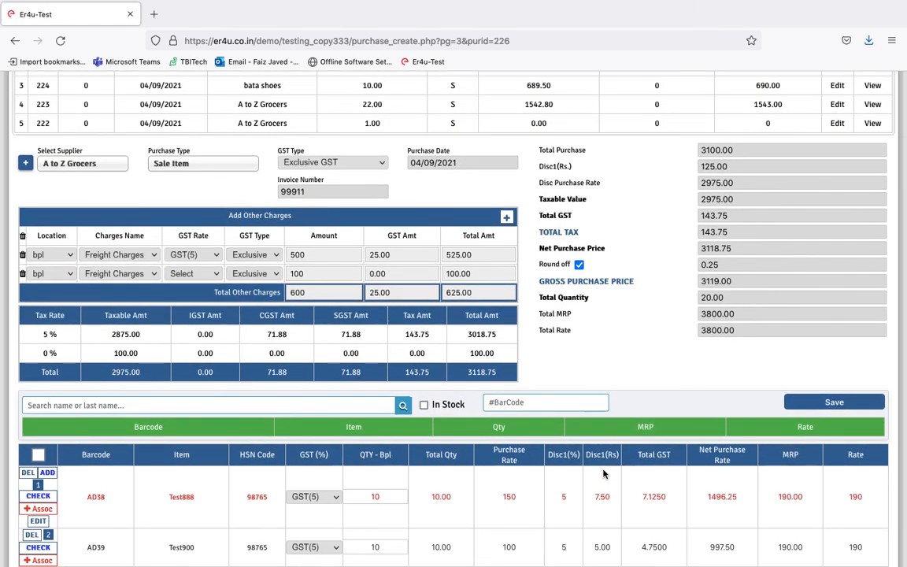
scroll(660, 237, up, 3)
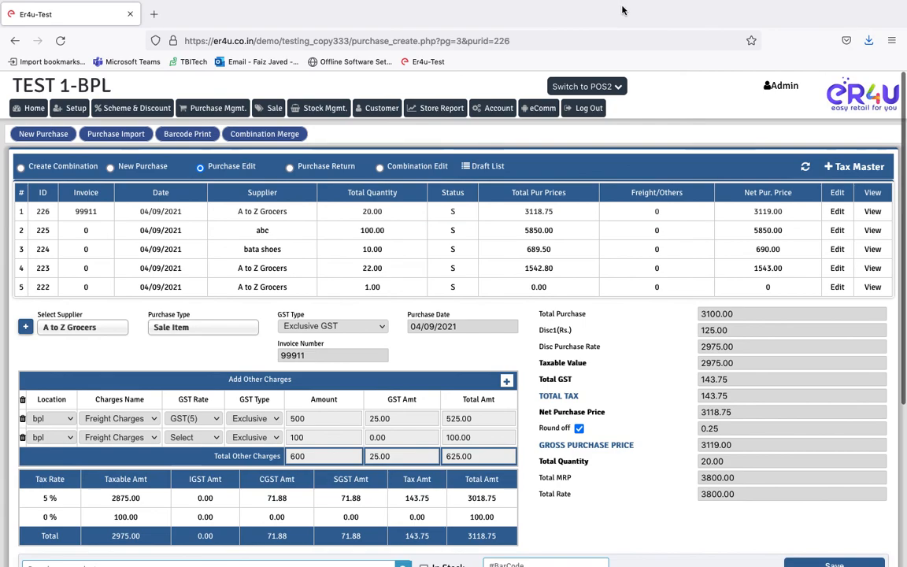